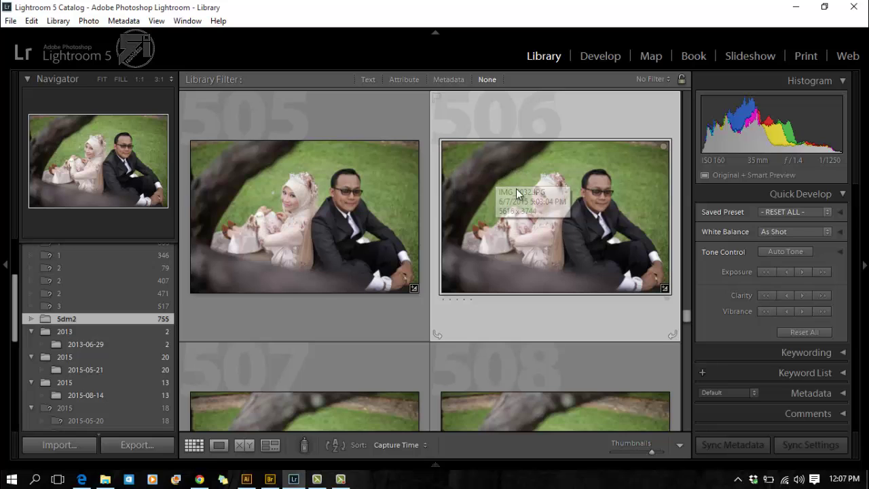
Open the couple's portrait in Develop with the toolbar shown and the left panel hidden
{"action": "left_click", "coordinate": [592, 59]}
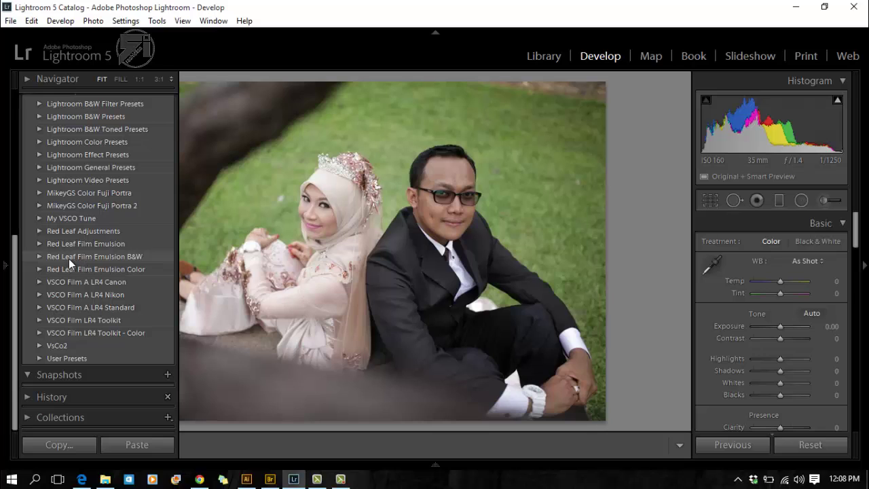
{"action": "key", "text": "t"}
{"action": "left_click", "coordinate": [5, 266]}
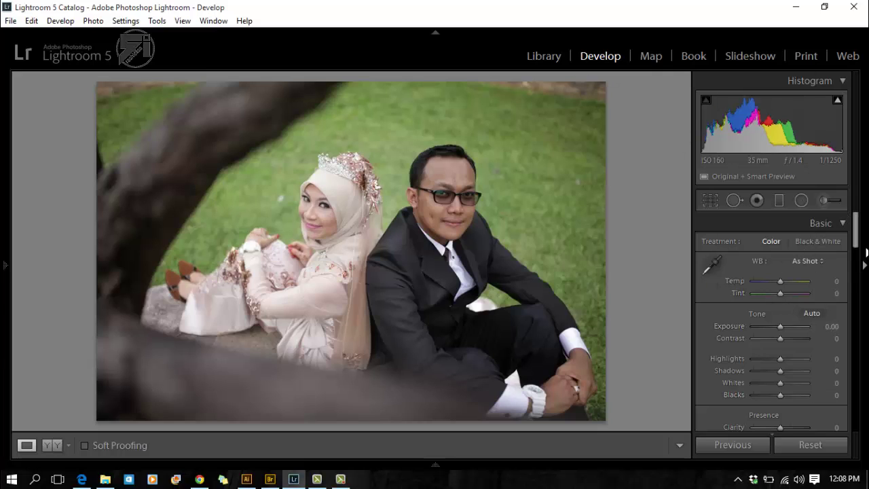
{"action": "mouse_move", "coordinate": [855, 233]}
{"action": "left_mouse_down"}
{"action": "mouse_move", "coordinate": [850, 403]}
{"action": "mouse_move", "coordinate": [851, 313]}
{"action": "mouse_move", "coordinate": [763, 250]}
{"action": "left_mouse_up"}
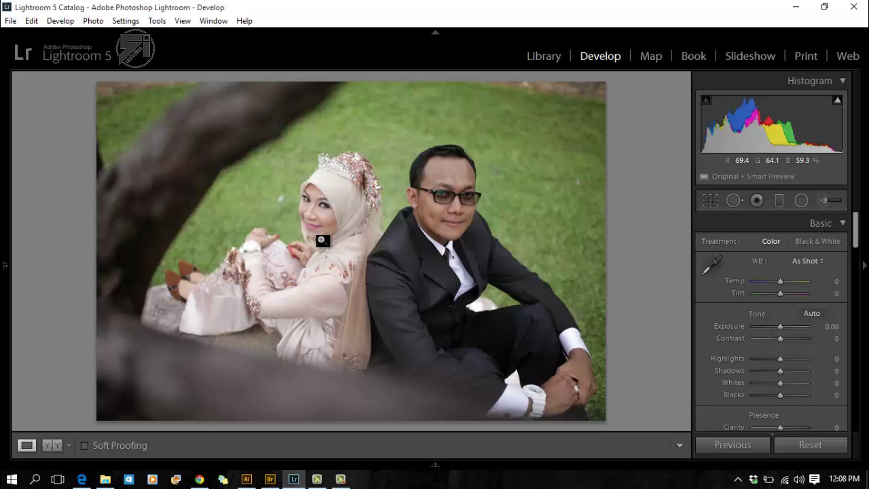
{"action": "key", "text": "y"}
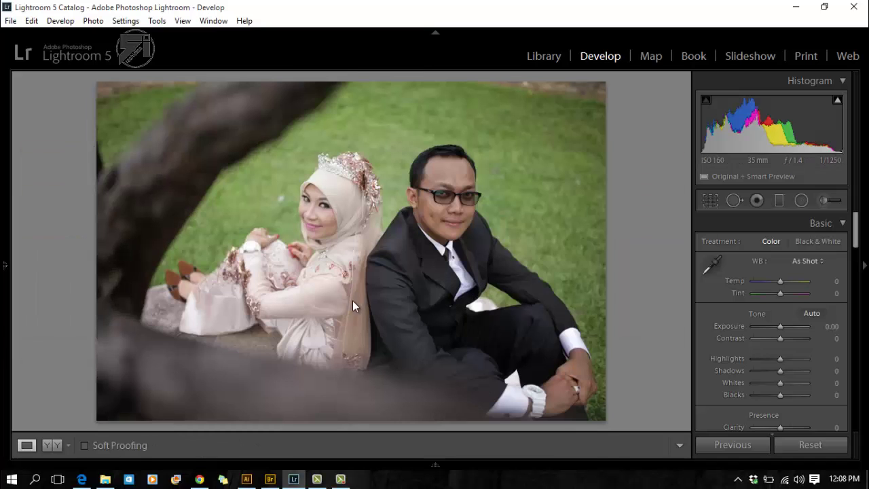
{"action": "key", "text": "y"}
{"action": "scroll", "coordinate": [854, 239], "scroll_direction": "down", "scroll_amount": 1}
{"action": "scroll", "coordinate": [854, 239], "scroll_direction": "up", "scroll_amount": 1}
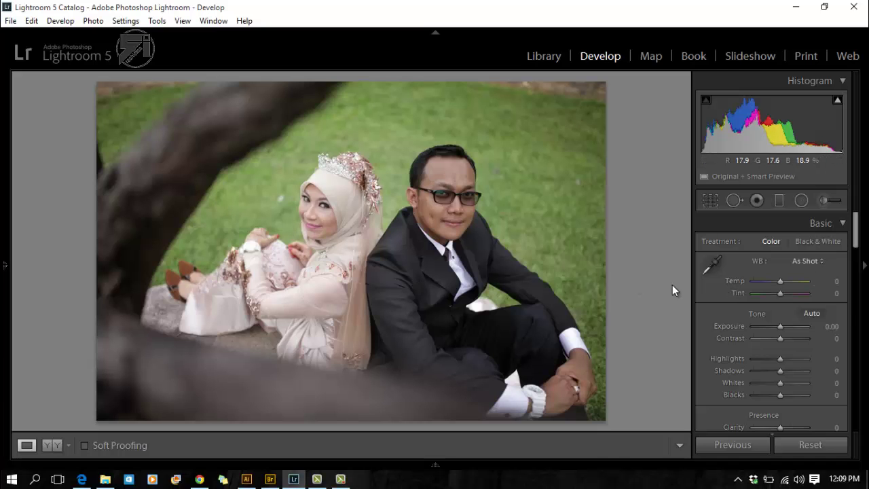
Set a Custom white balance of Temp +10 and Tint +7 in the Basic panel
{"action": "left_click_drag", "start_coordinate": [779, 279], "coordinate": [787, 283]}
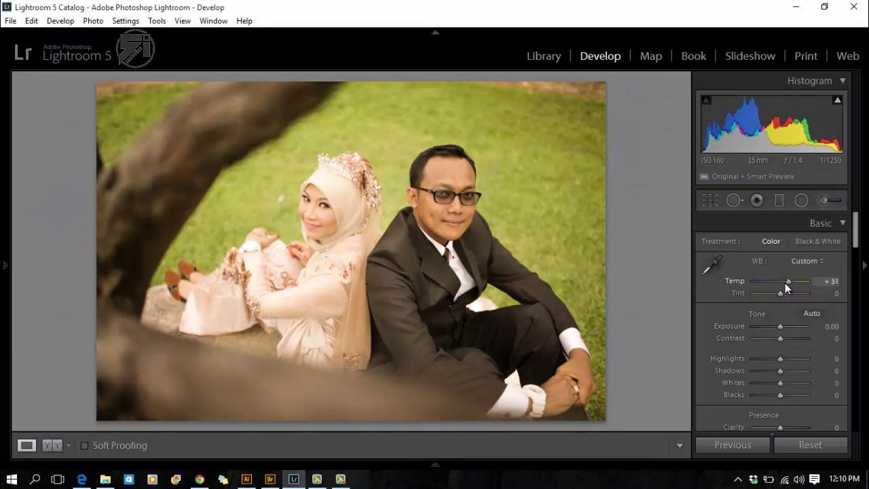
{"action": "left_click_drag", "start_coordinate": [785, 282], "coordinate": [779, 282]}
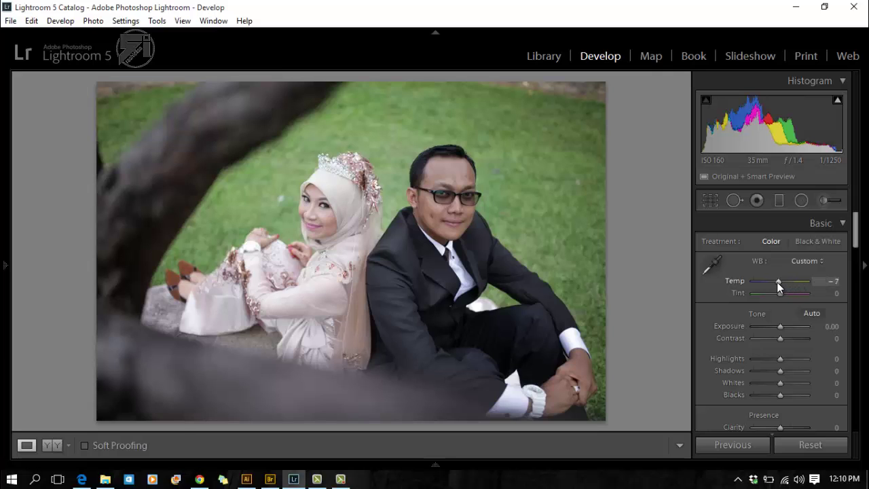
{"action": "left_click_drag", "start_coordinate": [778, 282], "coordinate": [781, 282]}
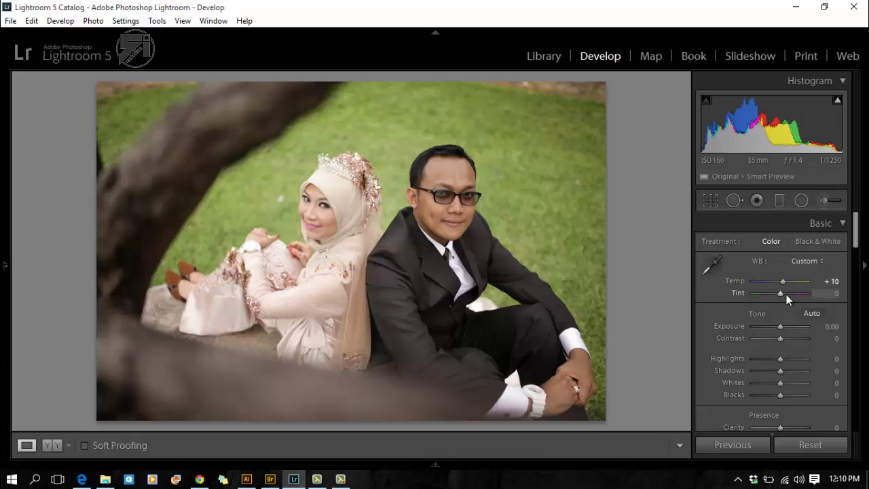
{"action": "left_click_drag", "start_coordinate": [780, 295], "coordinate": [782, 299]}
{"action": "left_click_drag", "start_coordinate": [858, 243], "coordinate": [857, 253]}
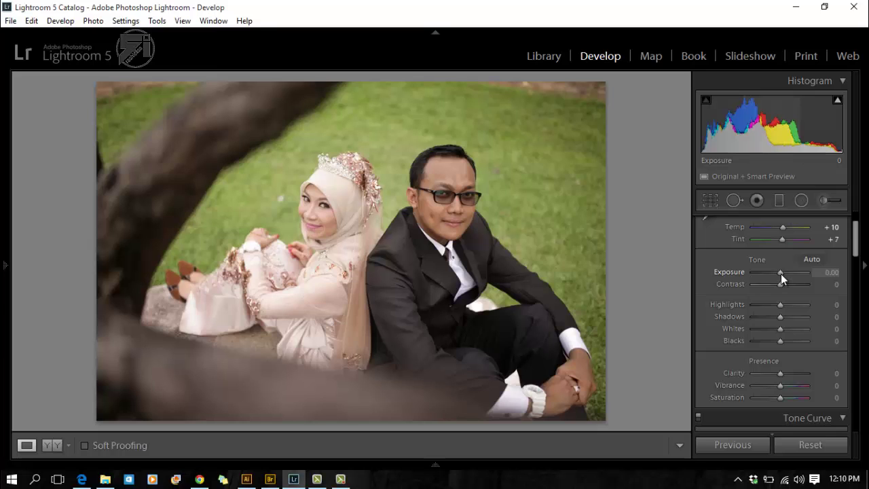
Test Exposure slider values, then enter 0.65 in the Exposure field
{"action": "left_click_drag", "start_coordinate": [780, 273], "coordinate": [782, 275]}
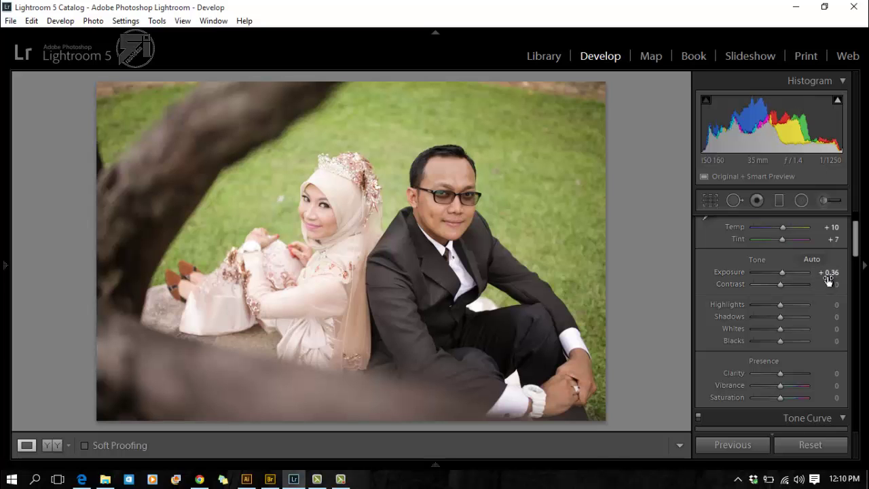
{"action": "mouse_move", "coordinate": [822, 275]}
{"action": "left_mouse_down"}
{"action": "mouse_move", "coordinate": [829, 283]}
{"action": "mouse_move", "coordinate": [824, 278]}
{"action": "left_mouse_up"}
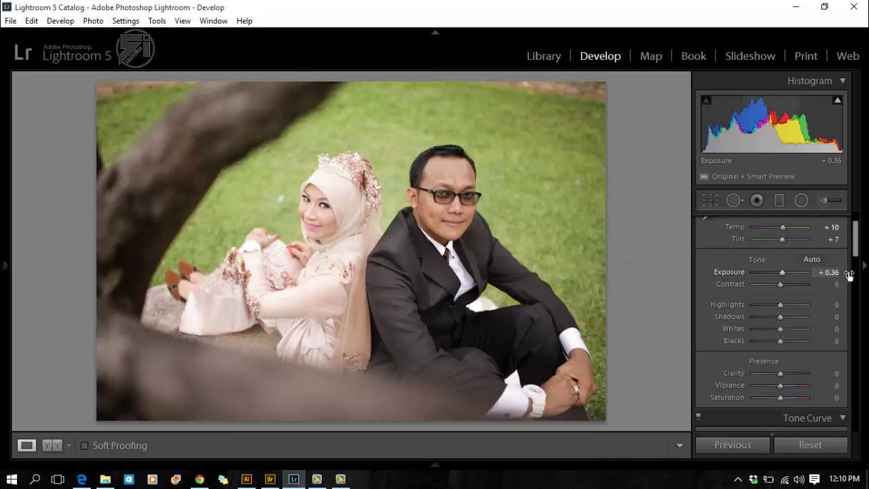
{"action": "left_click_drag", "start_coordinate": [786, 272], "coordinate": [792, 270]}
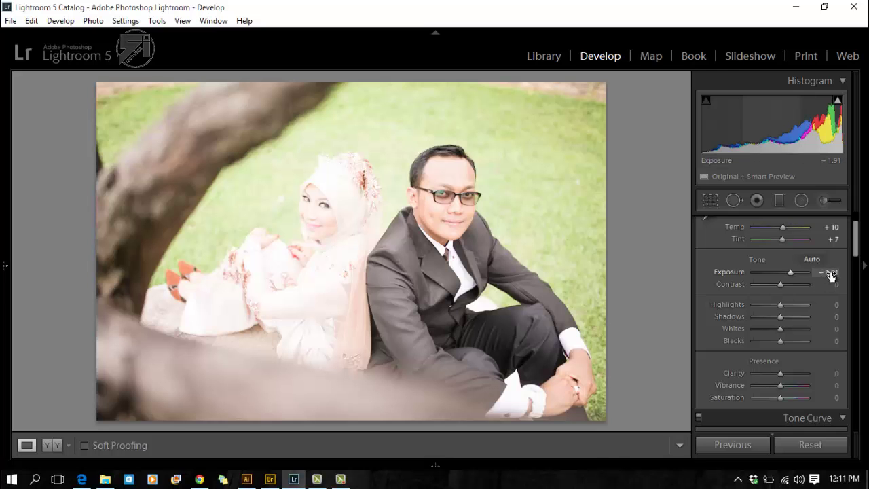
{"action": "left_click_drag", "start_coordinate": [830, 272], "coordinate": [820, 272]}
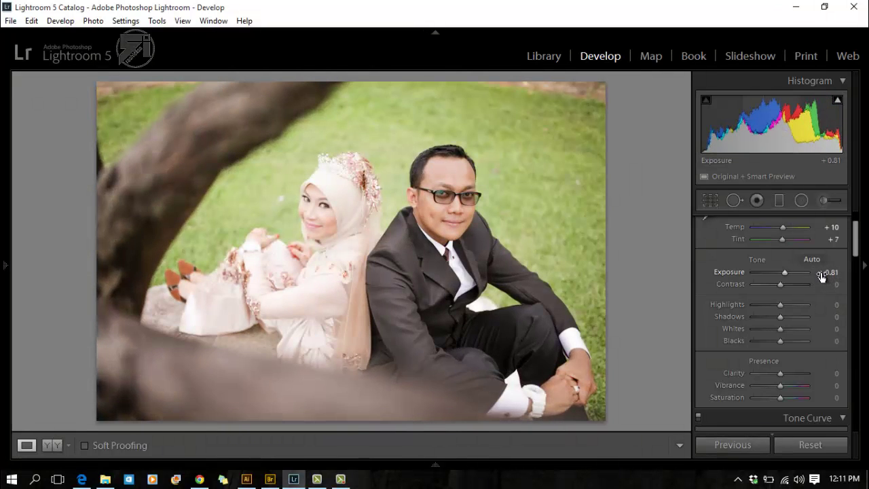
{"action": "left_click", "coordinate": [824, 273]}
{"action": "left_click", "coordinate": [821, 273]}
{"action": "type", "text": "0"}
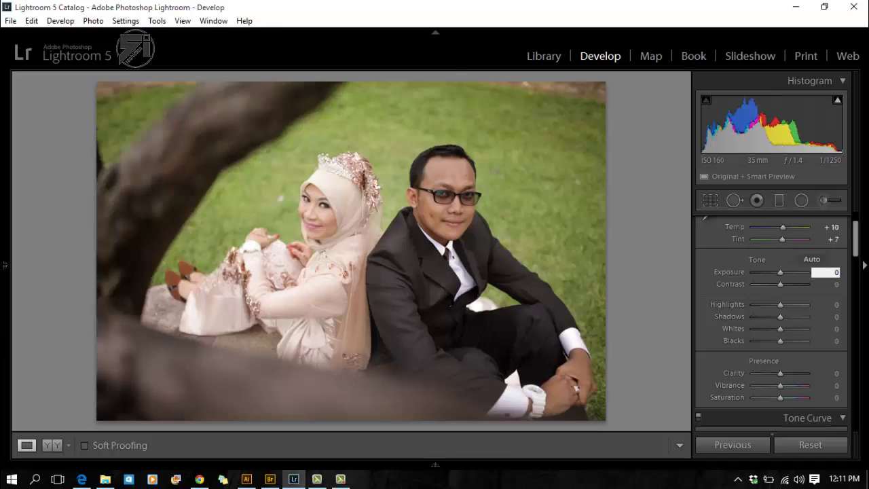
{"action": "type", "text": ".65"}
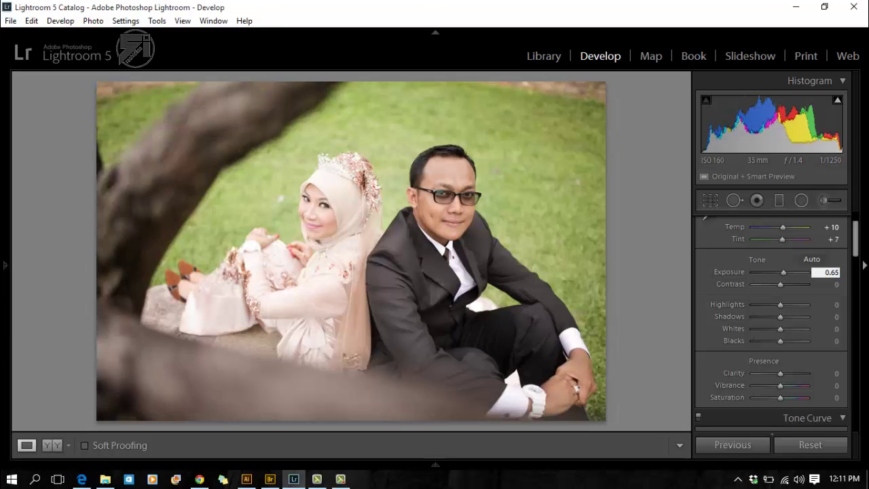
Confirm Exposure at +0.65 and set Vibrance to +25
{"action": "key", "text": "Return"}
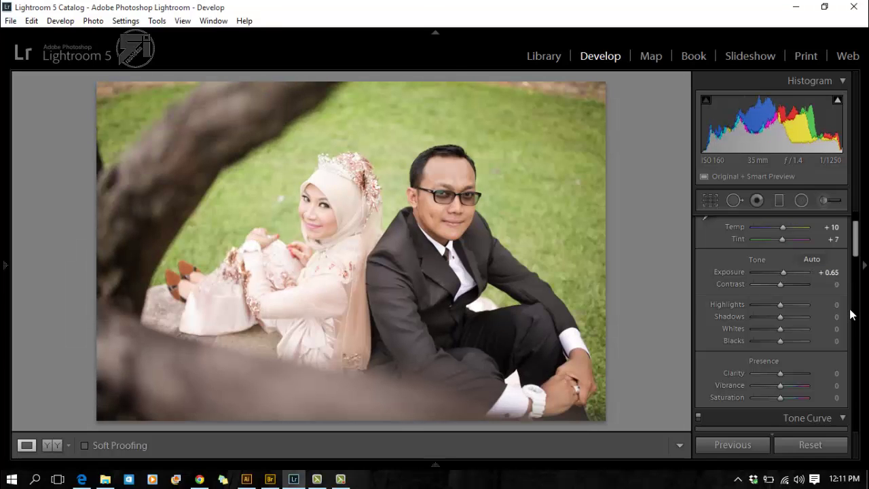
{"action": "scroll", "coordinate": [704, 351], "scroll_direction": "up", "scroll_amount": 2}
{"action": "scroll", "coordinate": [737, 316], "scroll_direction": "down", "scroll_amount": 2}
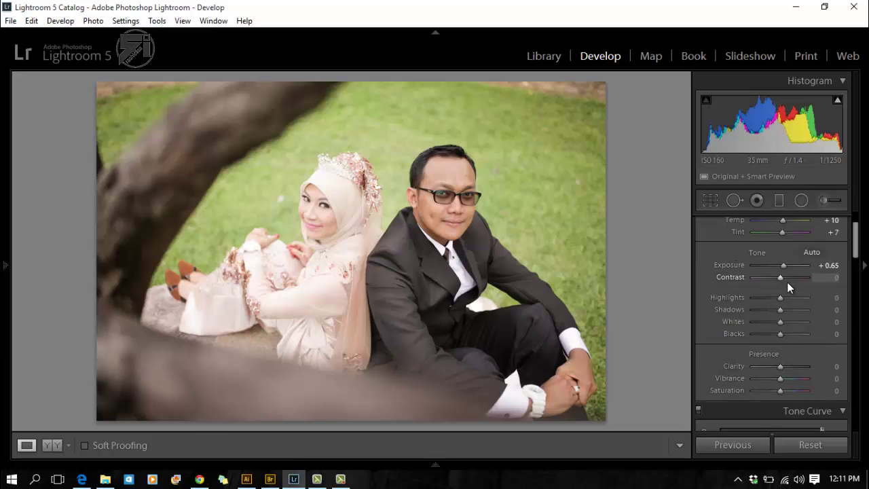
{"action": "scroll", "coordinate": [792, 292], "scroll_direction": "down", "scroll_amount": 3}
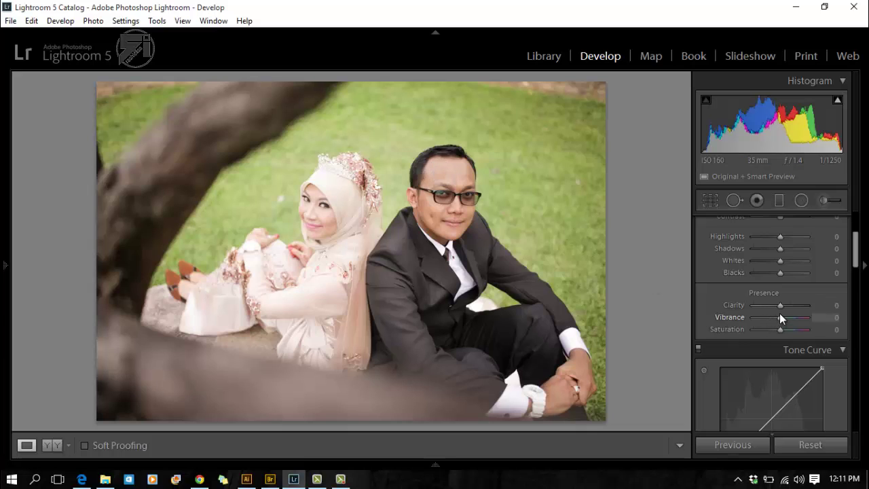
{"action": "left_click_drag", "start_coordinate": [780, 314], "coordinate": [787, 318]}
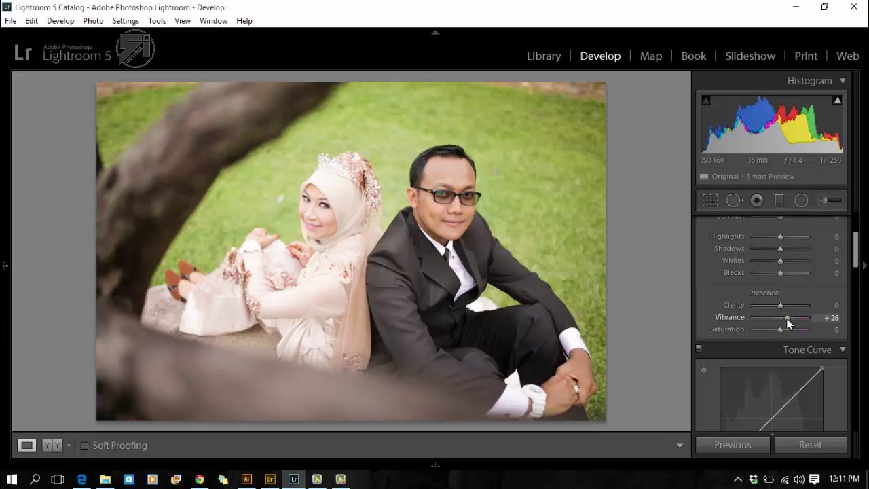
{"action": "left_click", "coordinate": [825, 317]}
{"action": "type", "text": "25"}
{"action": "key", "text": "Return"}
Try some Clarity, reset it to 0, and bring the Tone Curve into view
{"action": "scroll", "coordinate": [855, 264], "scroll_direction": "down", "scroll_amount": 2}
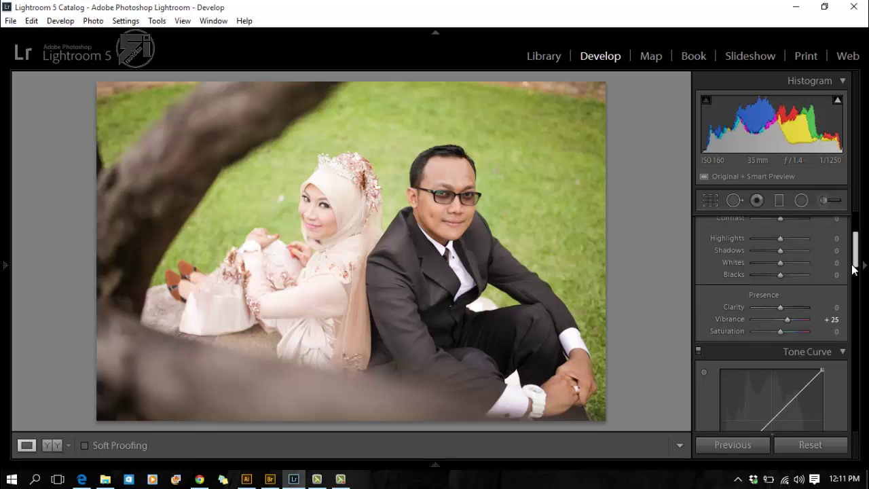
{"action": "scroll", "coordinate": [854, 266], "scroll_direction": "down", "scroll_amount": 3}
{"action": "scroll", "coordinate": [855, 266], "scroll_direction": "down", "scroll_amount": 2}
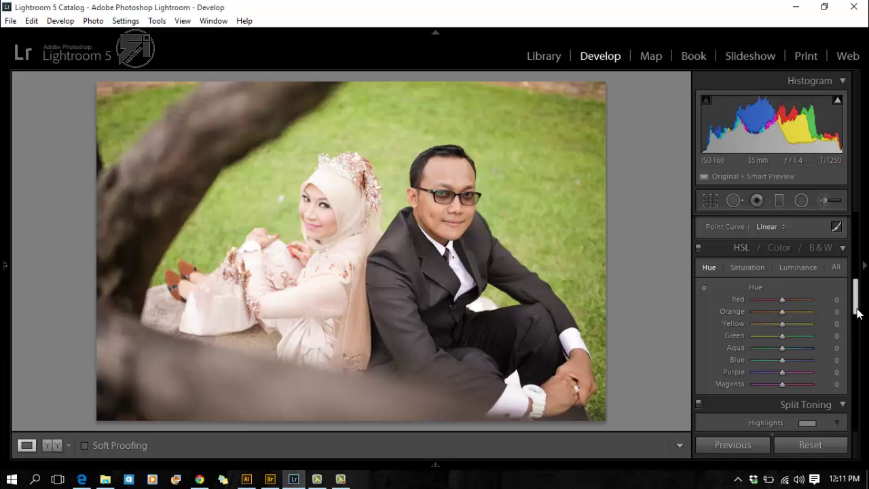
{"action": "left_click_drag", "start_coordinate": [857, 311], "coordinate": [856, 266]}
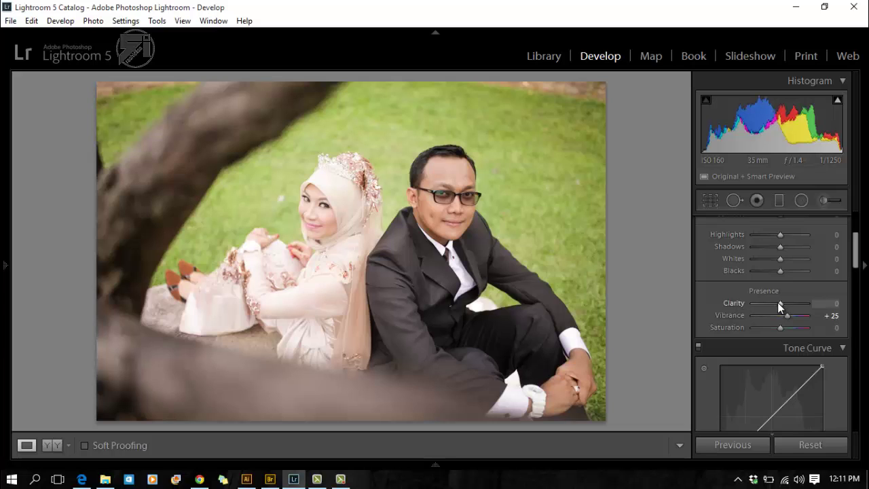
{"action": "left_click_drag", "start_coordinate": [777, 302], "coordinate": [796, 308]}
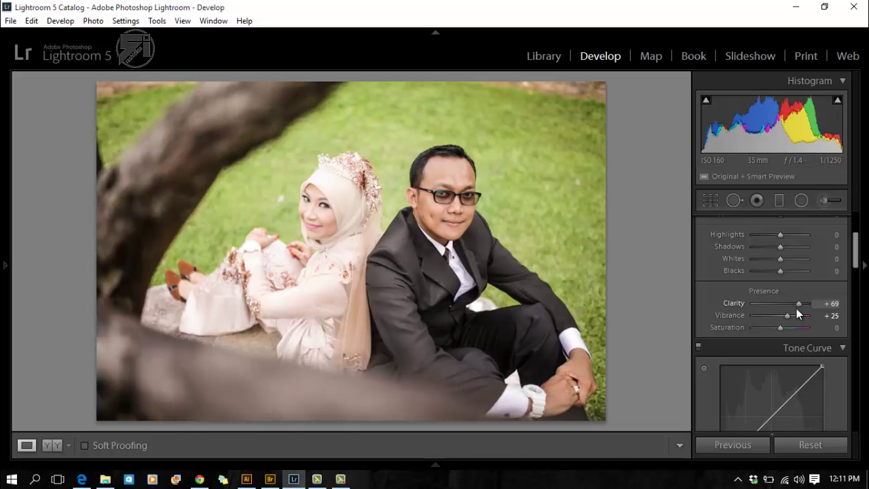
{"action": "left_click_drag", "start_coordinate": [793, 309], "coordinate": [785, 313]}
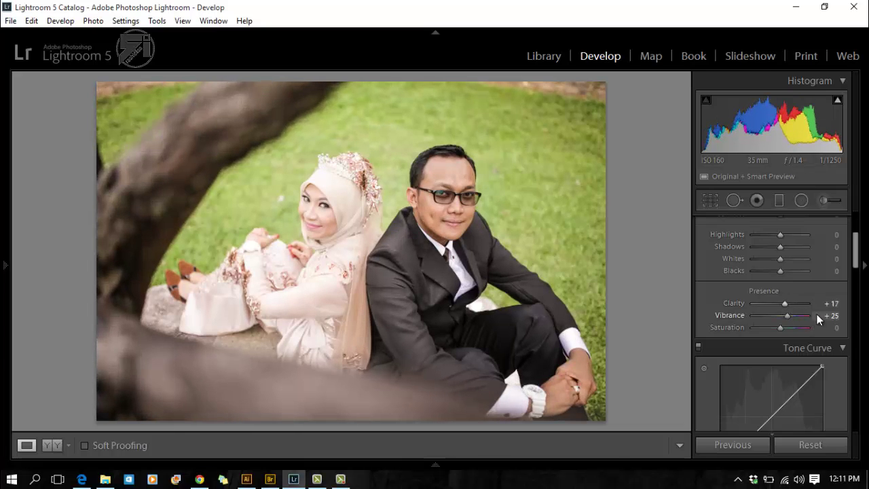
{"action": "left_click", "coordinate": [831, 303]}
{"action": "type", "text": "0"}
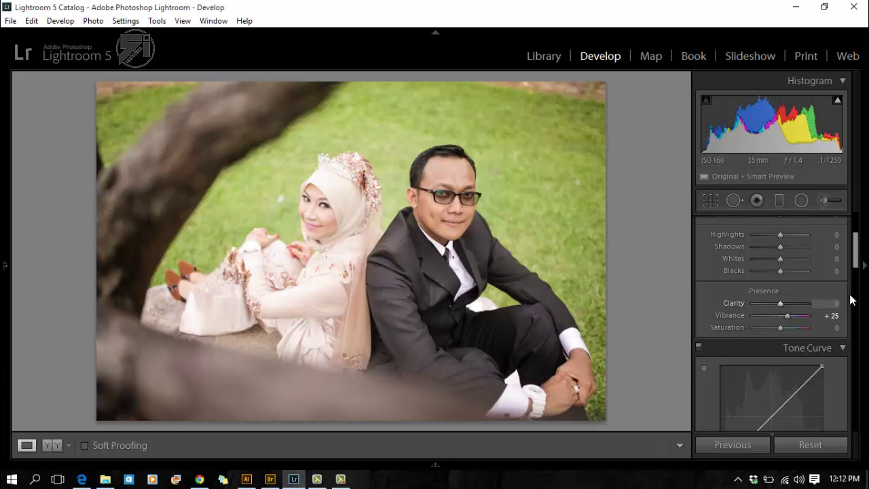
{"action": "key", "text": "Return"}
{"action": "left_click_drag", "start_coordinate": [856, 257], "coordinate": [856, 275]}
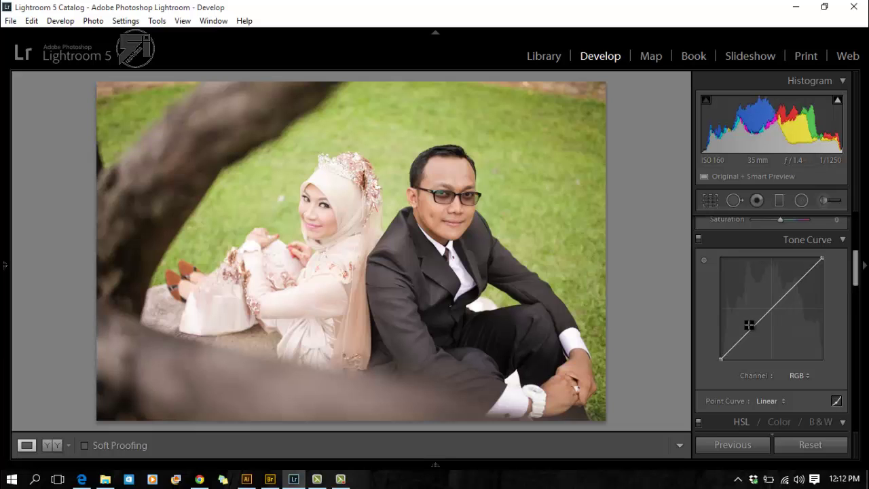
Switch the Tone Curve to the point curve and add two midpoints
{"action": "left_click", "coordinate": [836, 400]}
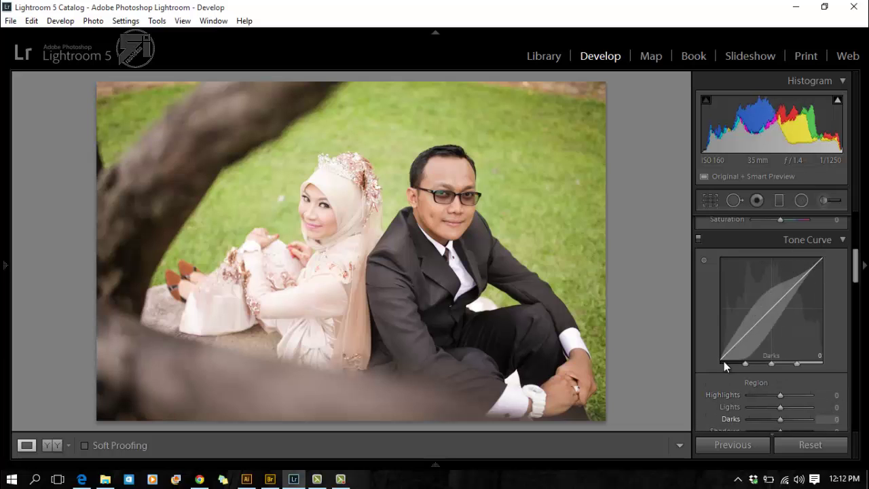
{"action": "left_click_drag", "start_coordinate": [854, 280], "coordinate": [854, 287]}
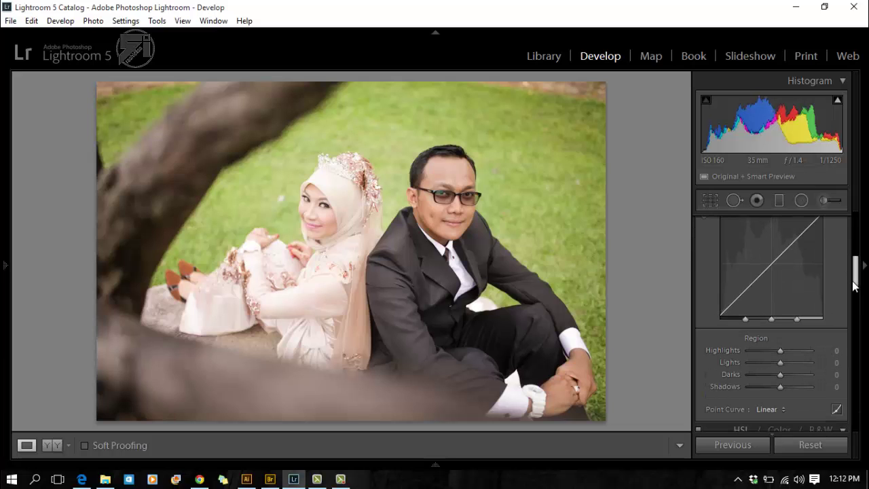
{"action": "left_click", "coordinate": [836, 410]}
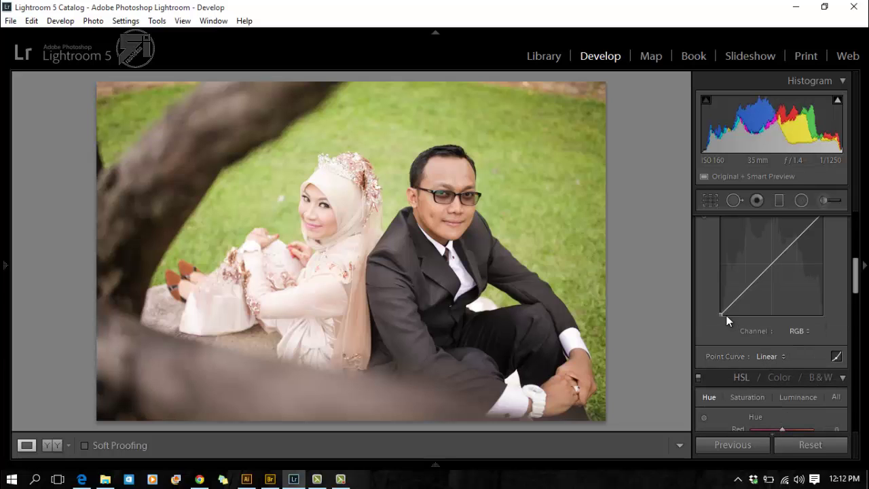
{"action": "left_click", "coordinate": [757, 278]}
{"action": "left_click", "coordinate": [740, 293]}
Lift the curve's black point for a faded, matte shadow look
{"action": "left_click_drag", "start_coordinate": [721, 314], "coordinate": [719, 290]}
{"action": "mouse_move", "coordinate": [720, 298]}
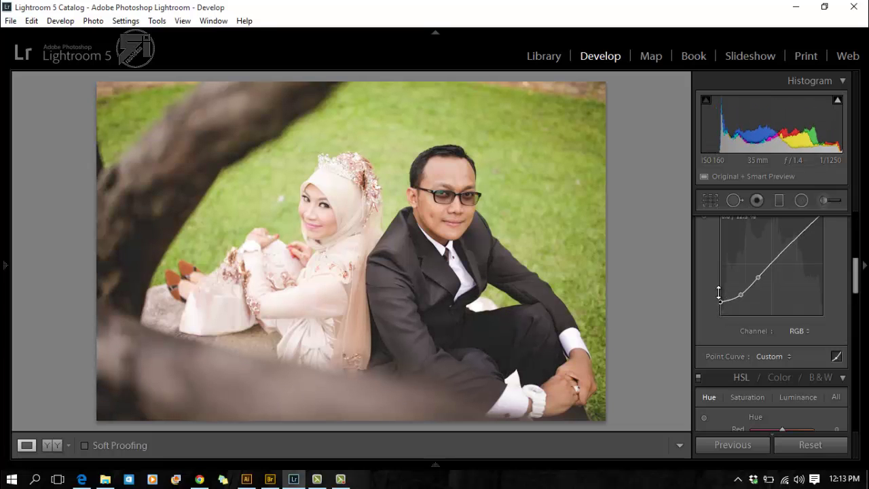
{"action": "left_click_drag", "start_coordinate": [719, 290], "coordinate": [718, 287]}
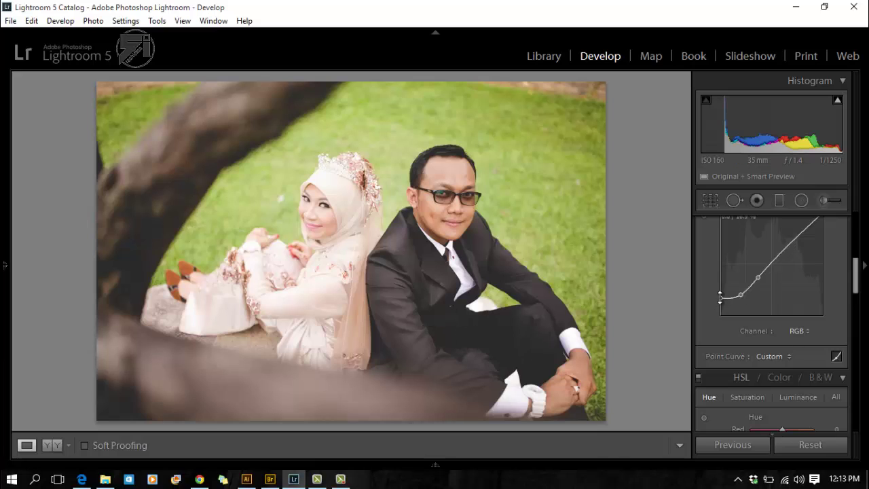
{"action": "left_click_drag", "start_coordinate": [720, 297], "coordinate": [718, 302]}
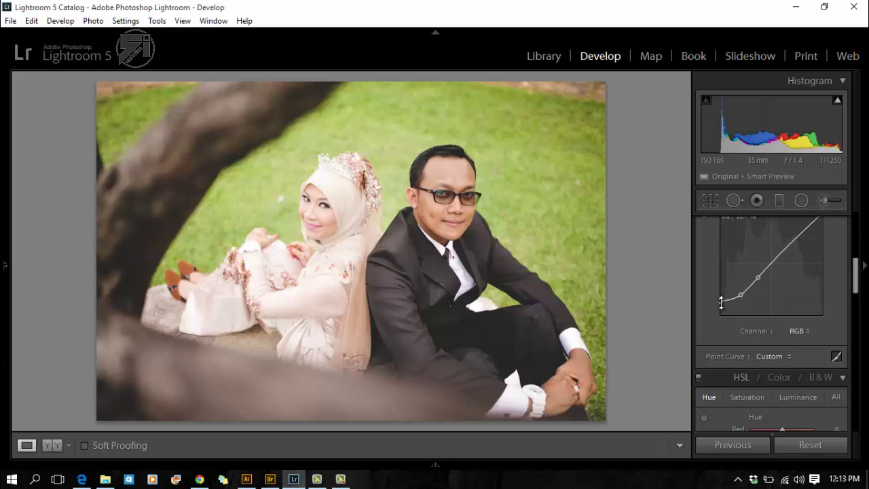
{"action": "left_click_drag", "start_coordinate": [720, 304], "coordinate": [721, 301]}
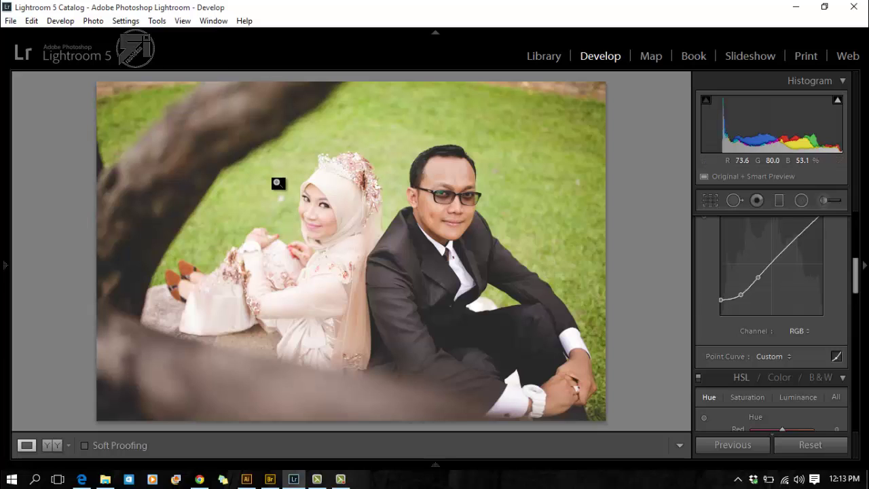
{"action": "key", "text": "y"}
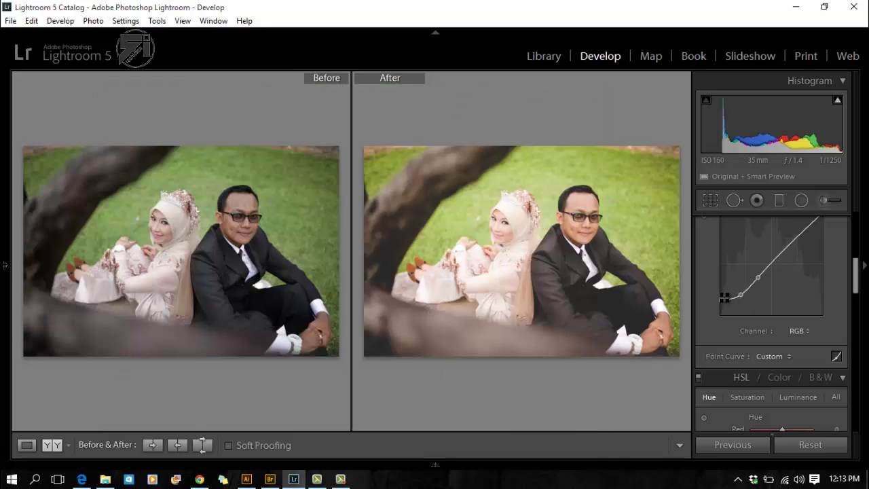
{"action": "key", "text": "y"}
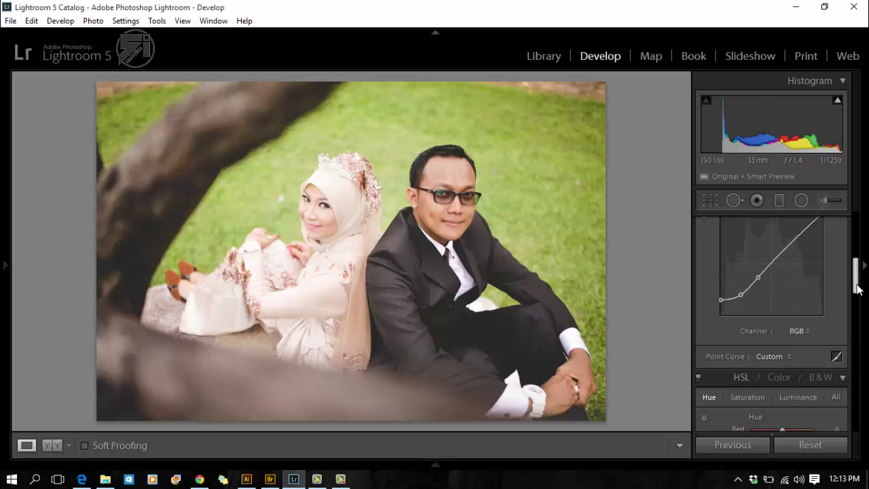
Set the HSL Green hue to +45 to shift the grass colour
{"action": "mouse_move", "coordinate": [857, 289]}
{"action": "left_mouse_down"}
{"action": "mouse_move", "coordinate": [857, 309]}
{"action": "mouse_move", "coordinate": [674, 325]}
{"action": "left_mouse_up"}
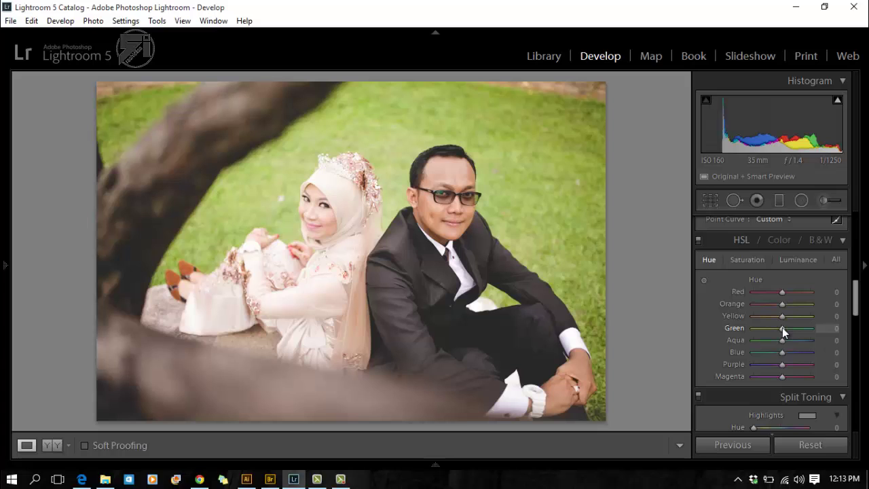
{"action": "mouse_move", "coordinate": [781, 328]}
{"action": "left_mouse_down"}
{"action": "mouse_move", "coordinate": [807, 331]}
{"action": "mouse_move", "coordinate": [792, 331]}
{"action": "left_mouse_up"}
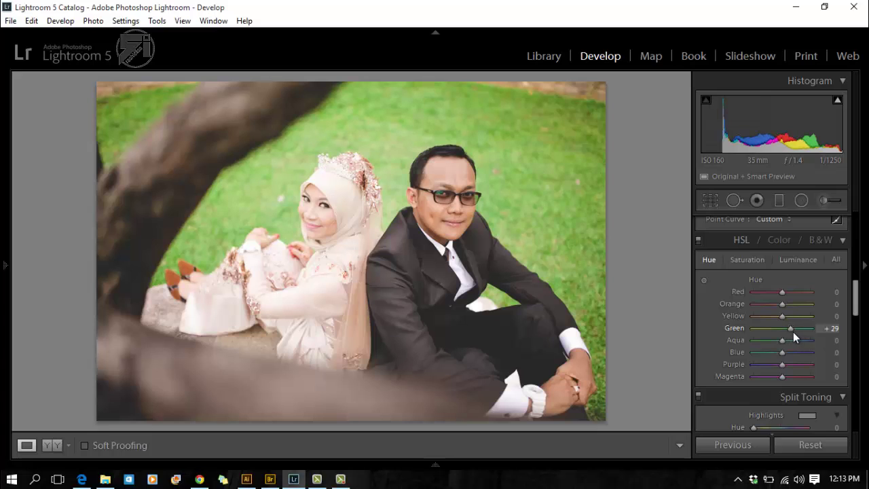
{"action": "left_click", "coordinate": [830, 328]}
{"action": "type", "text": "45"}
Set Grain Amount to 21, zooming in to inspect the texture before returning to fit view
{"action": "left_click_drag", "start_coordinate": [855, 301], "coordinate": [855, 385]}
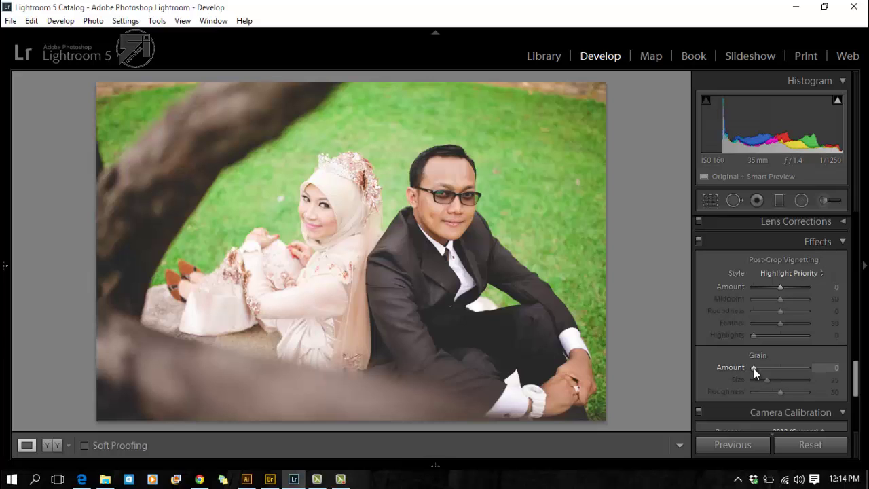
{"action": "left_click_drag", "start_coordinate": [755, 368], "coordinate": [765, 368]}
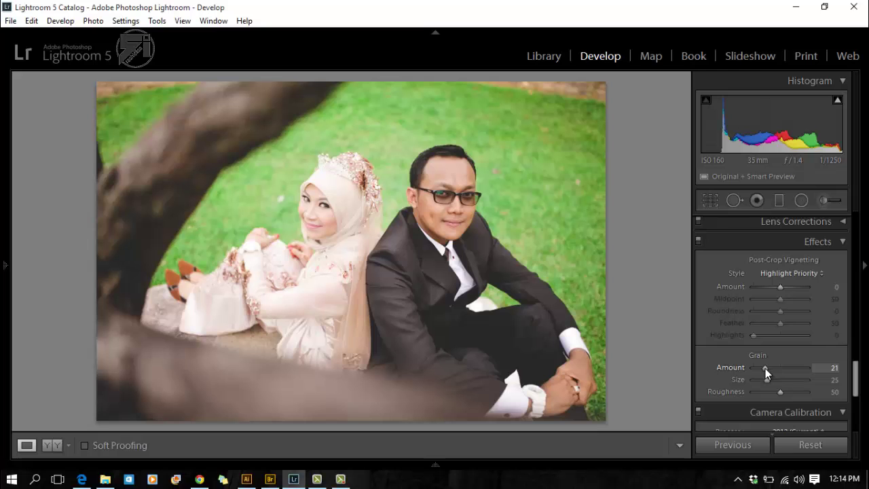
{"action": "left_click", "coordinate": [474, 339]}
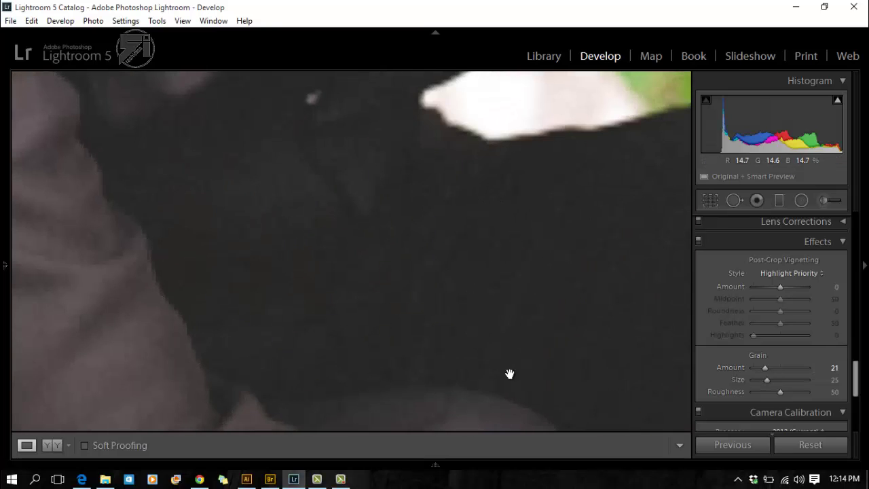
{"action": "mouse_move", "coordinate": [764, 367]}
{"action": "left_mouse_down"}
{"action": "mouse_move", "coordinate": [737, 369]}
{"action": "mouse_move", "coordinate": [765, 372]}
{"action": "left_mouse_up"}
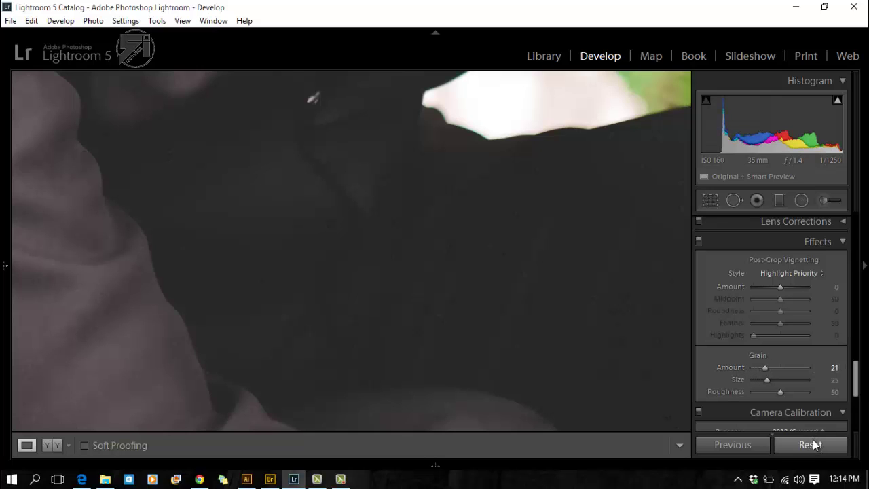
{"action": "left_click", "coordinate": [323, 237]}
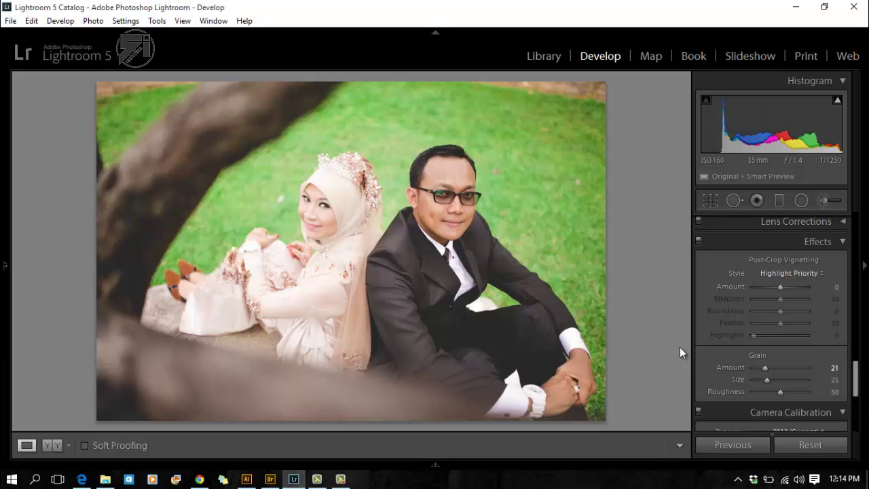
{"action": "key", "text": "y"}
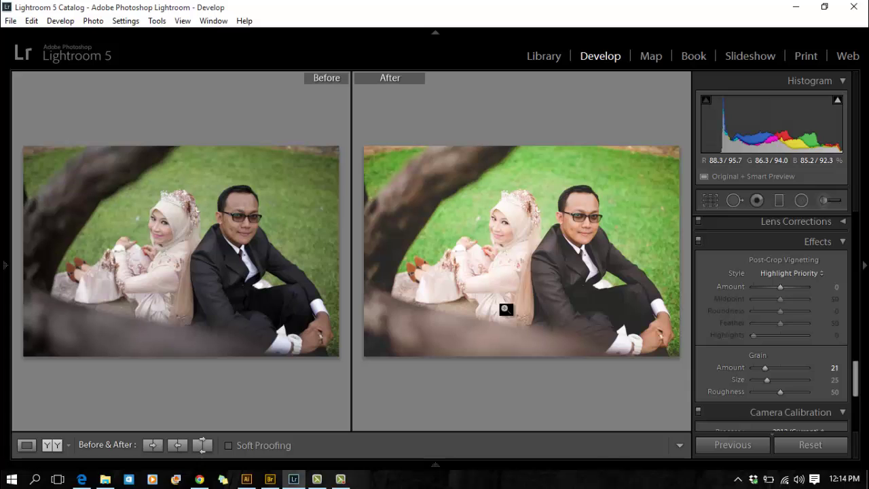
{"action": "key", "text": "y"}
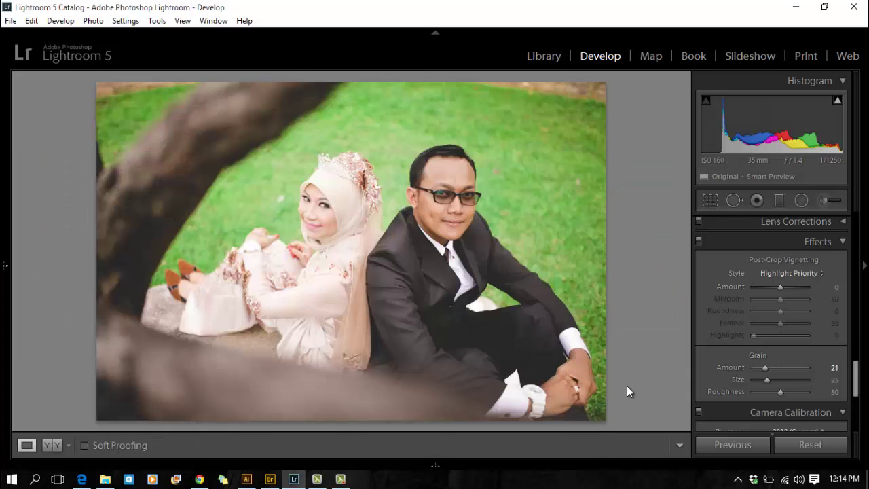